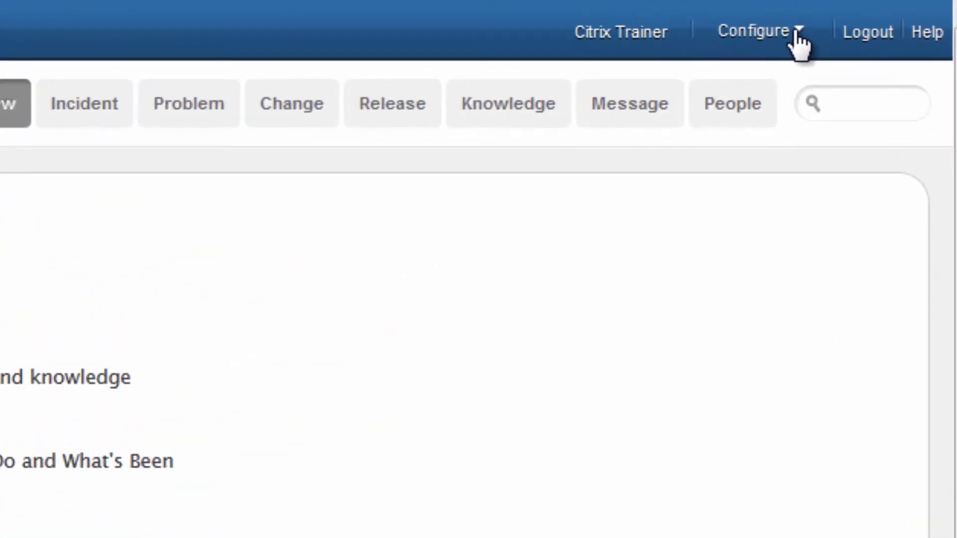
Go to Configure > Services to see the existing services list.
left_click(806, 37)
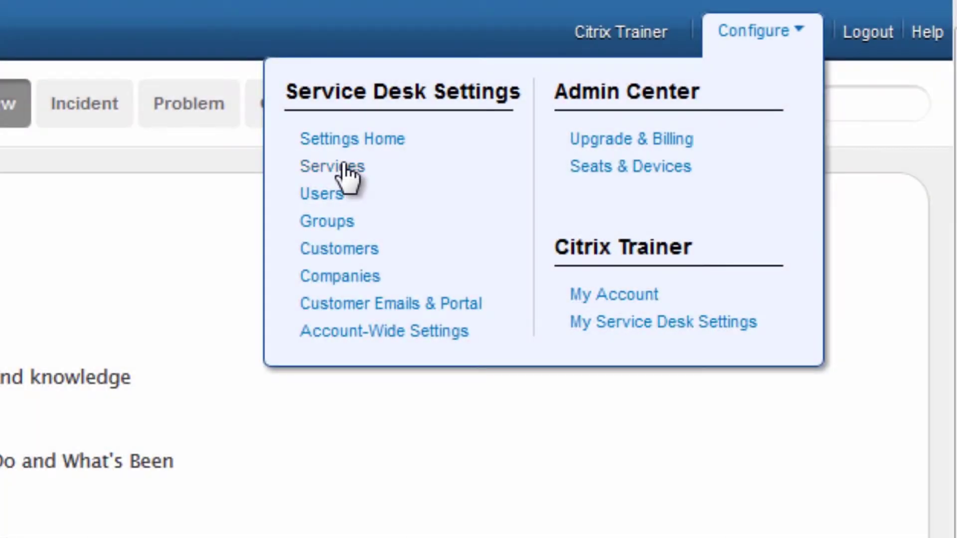
left_click(348, 171)
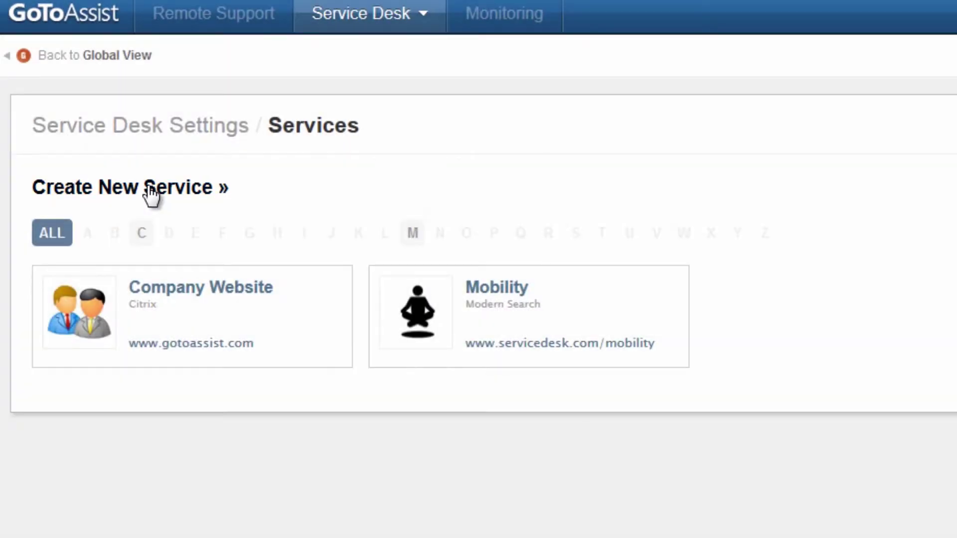
left_click(151, 190)
type("Infrastructure")
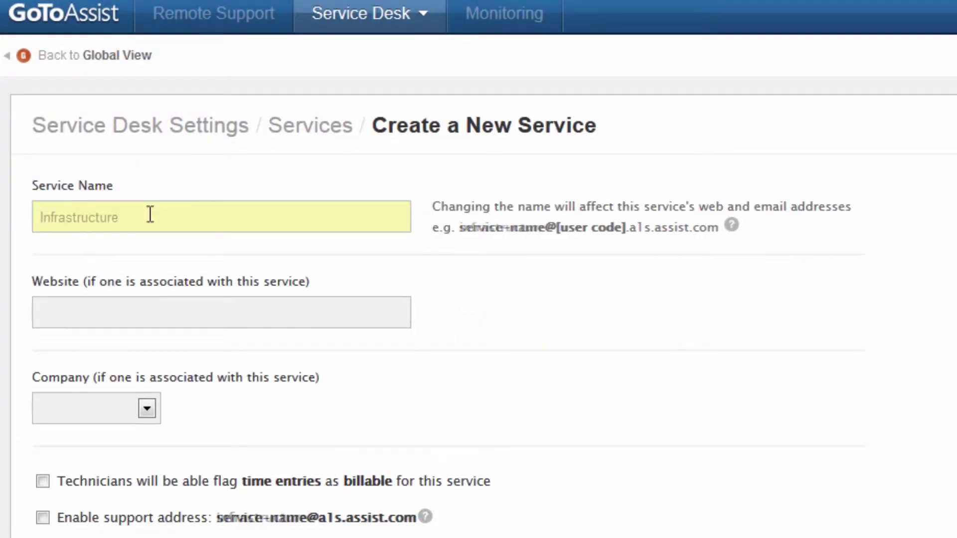
left_click(148, 310)
type("http://www.gotoassist.com/support")
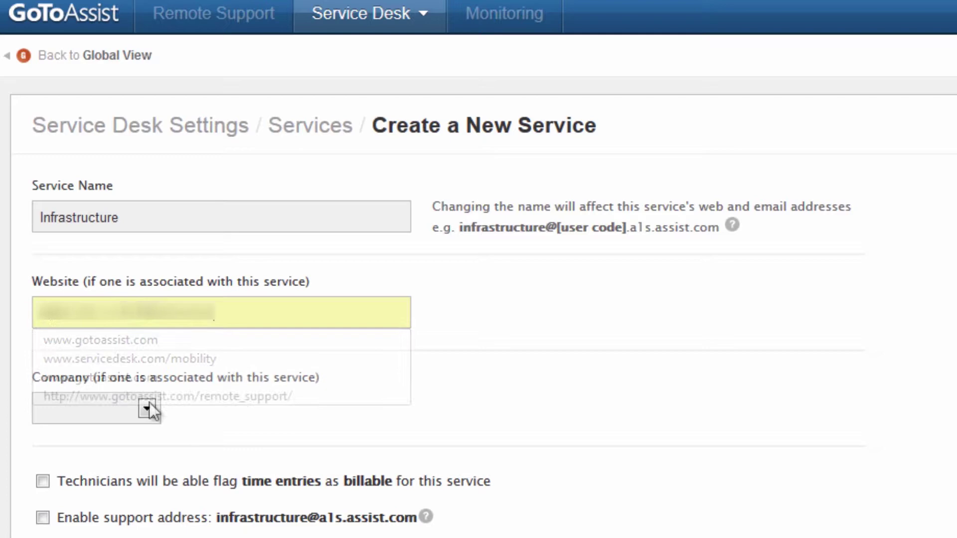
left_click(147, 409)
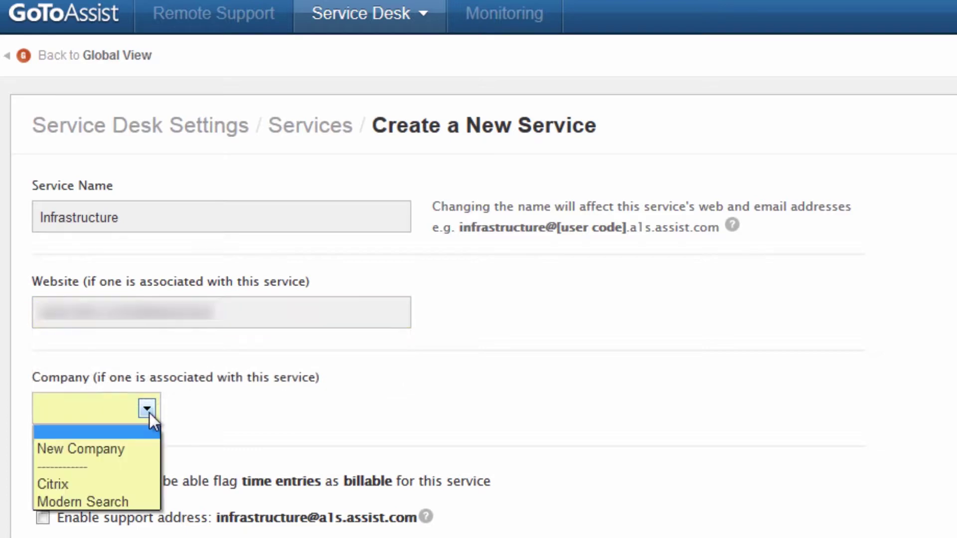
left_click(130, 482)
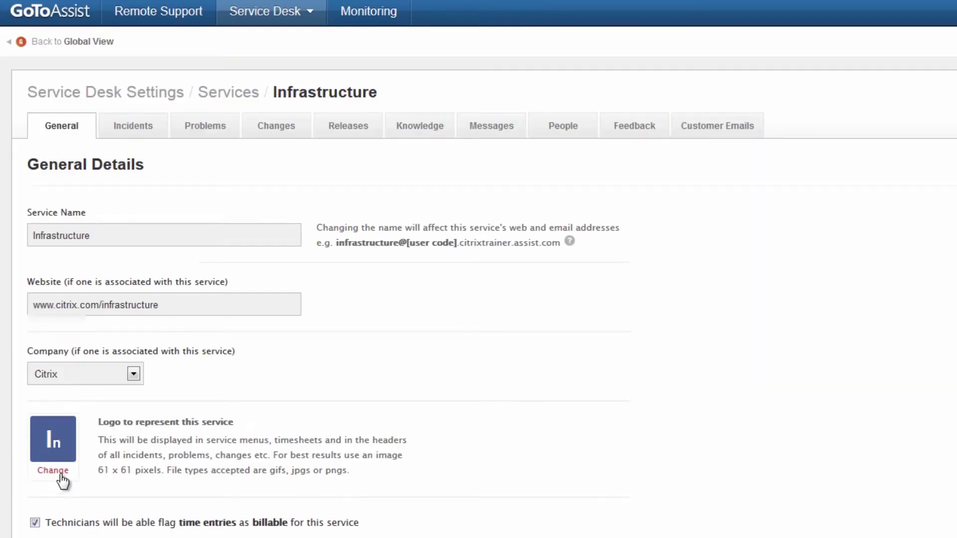
Give Infrastructure the House Infrastructure logo, save it, and open its Incidents settings.
left_click(60, 474)
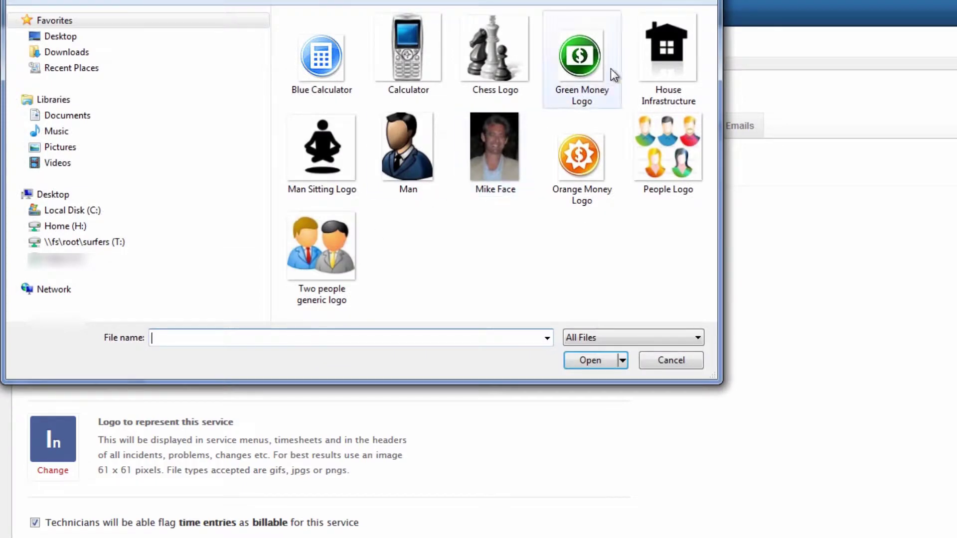
left_click(667, 54)
left_click(593, 361)
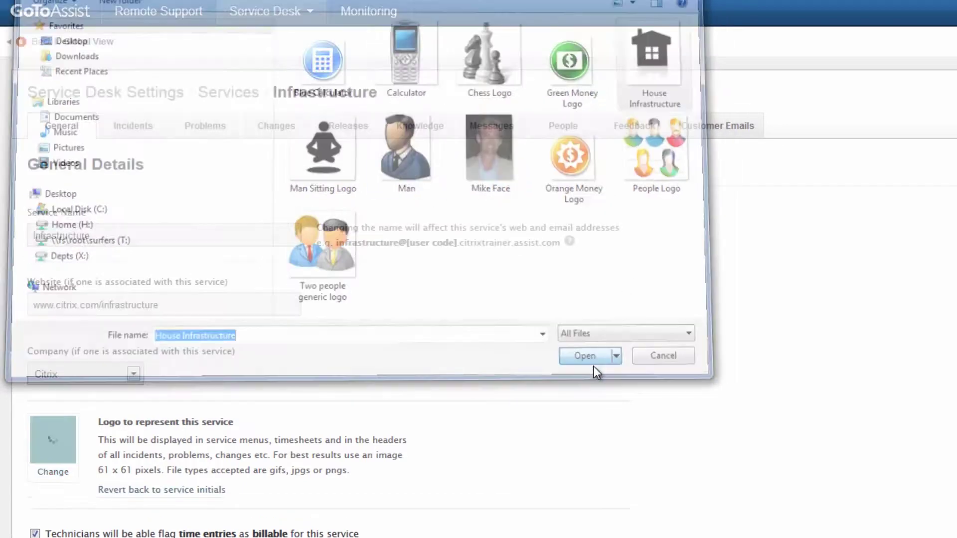
scroll(22, 483, "down", 3)
left_click(113, 508)
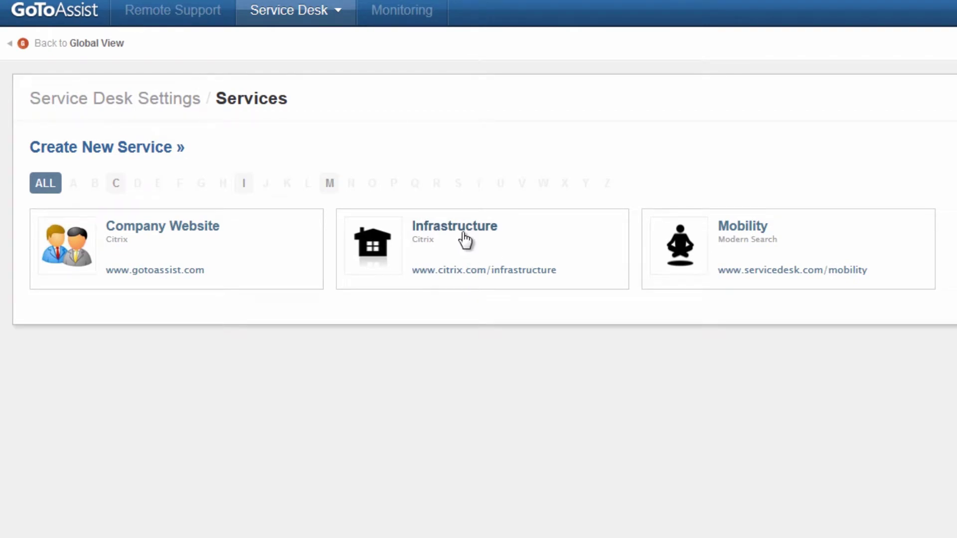
left_click(465, 241)
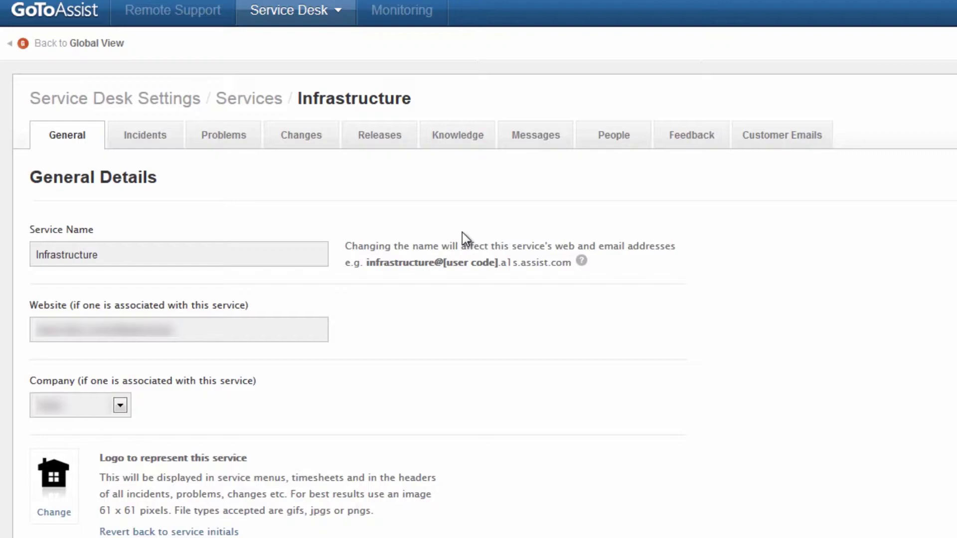
left_click(161, 142)
mouse_move(145, 136)
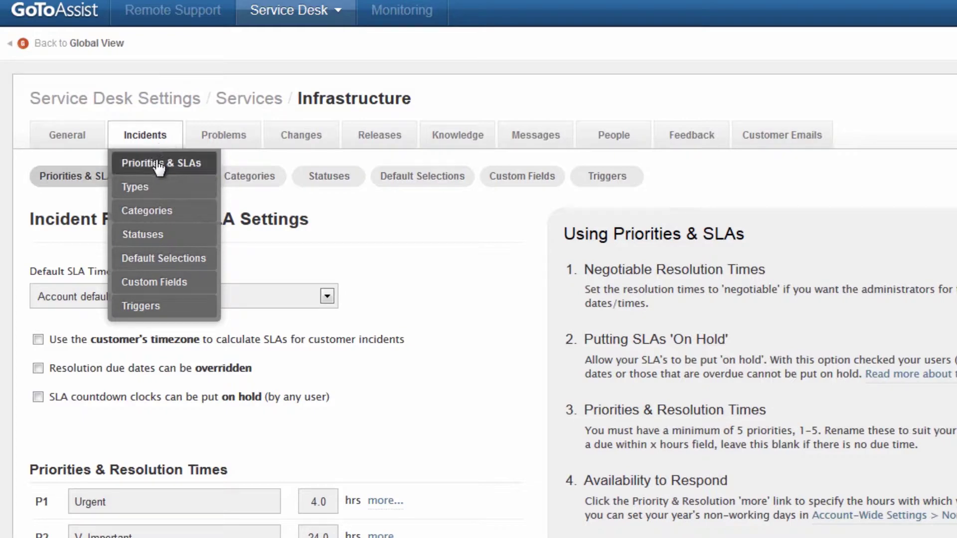
Change the Urgent priority's resolution time from 4.0 to 2.0 hours.
left_click(133, 166)
scroll(154, 35, "down", 3)
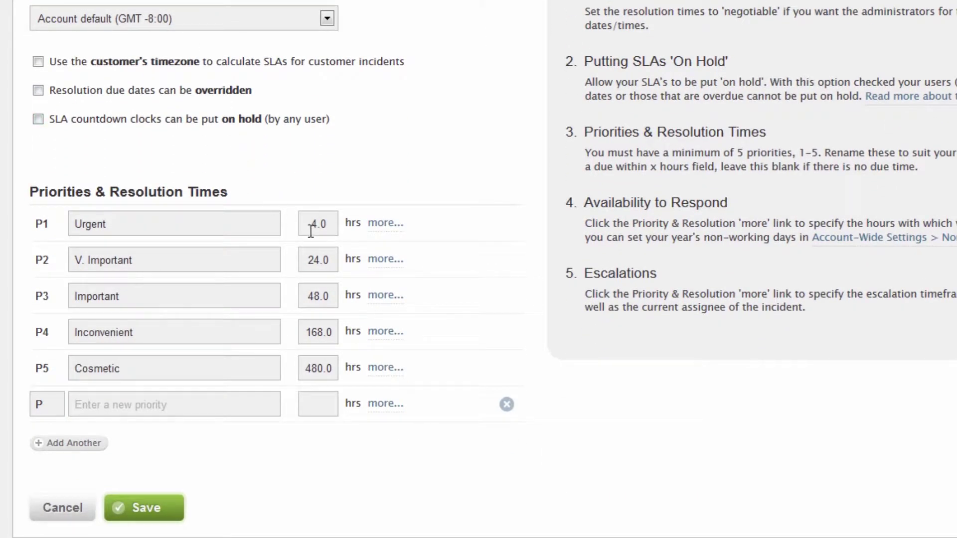
left_click(312, 226)
double_click(313, 226)
type("2.0")
left_click(427, 245)
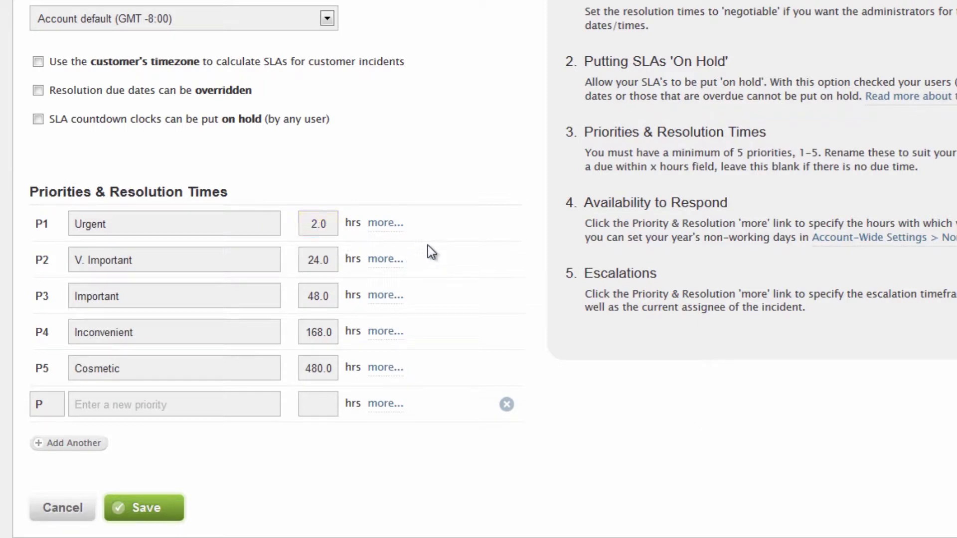
Give Urgent 9am–5pm weekday availability and escalation at 90% of resolution time.
left_click(388, 232)
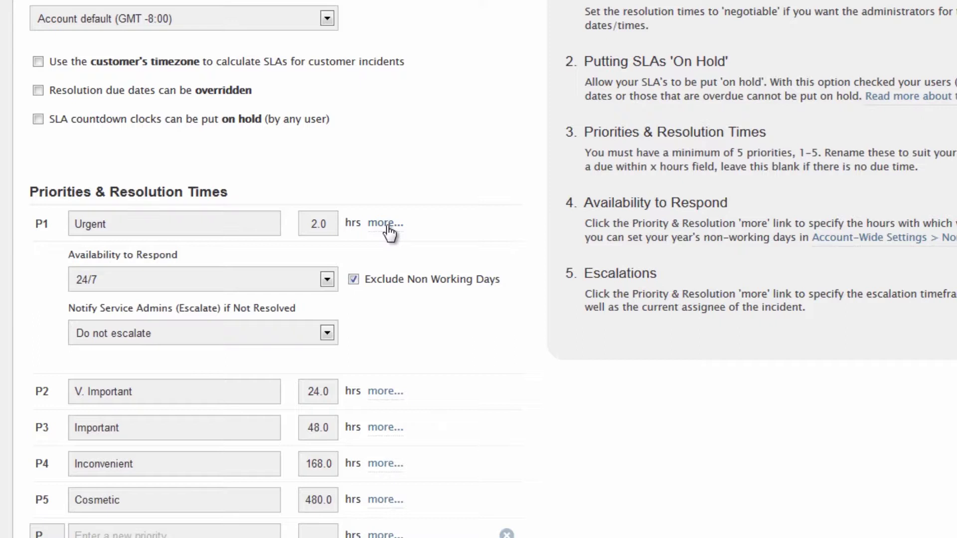
left_click(327, 282)
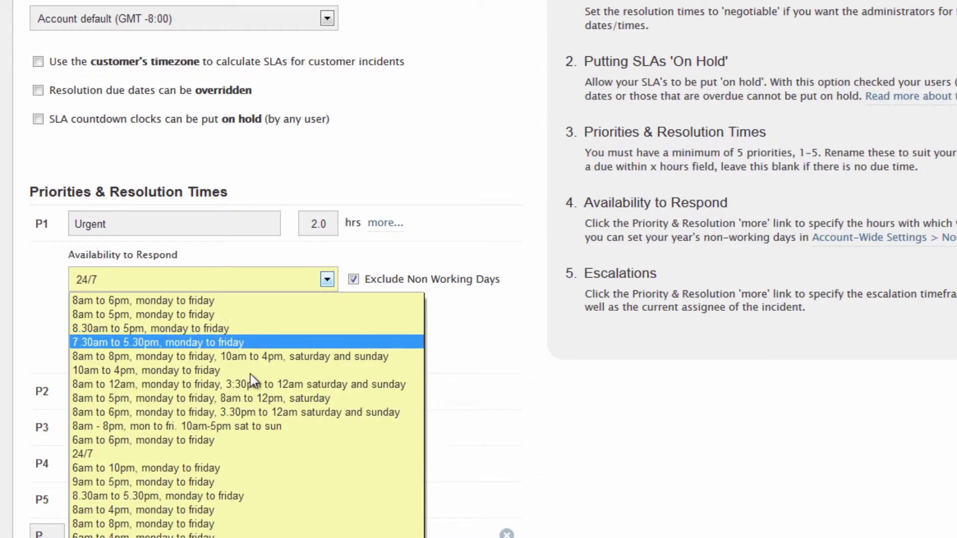
left_click(222, 482)
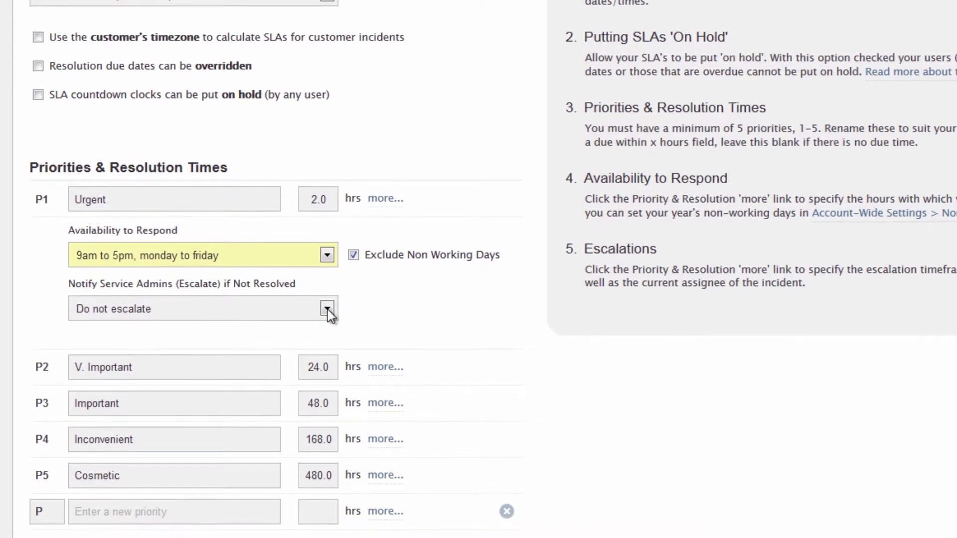
left_click(327, 333)
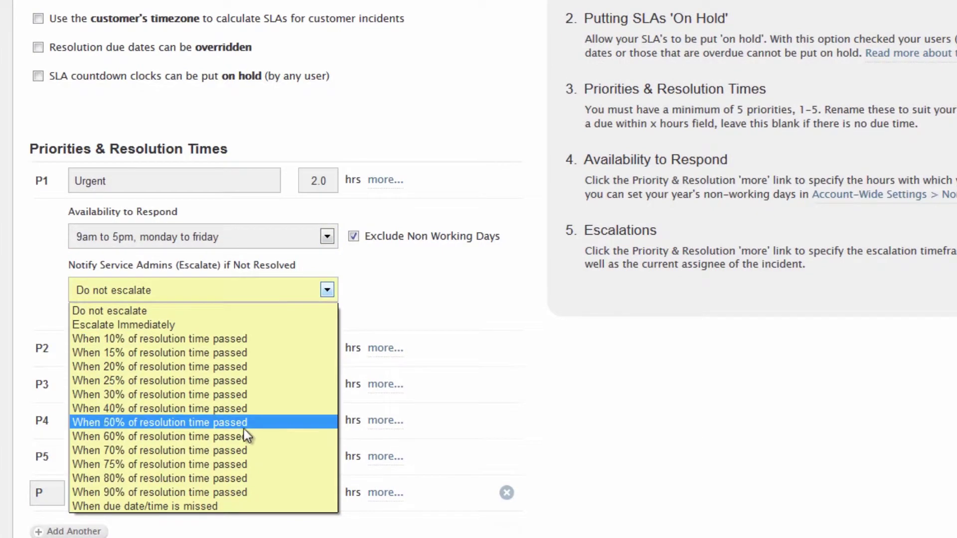
left_click(228, 493)
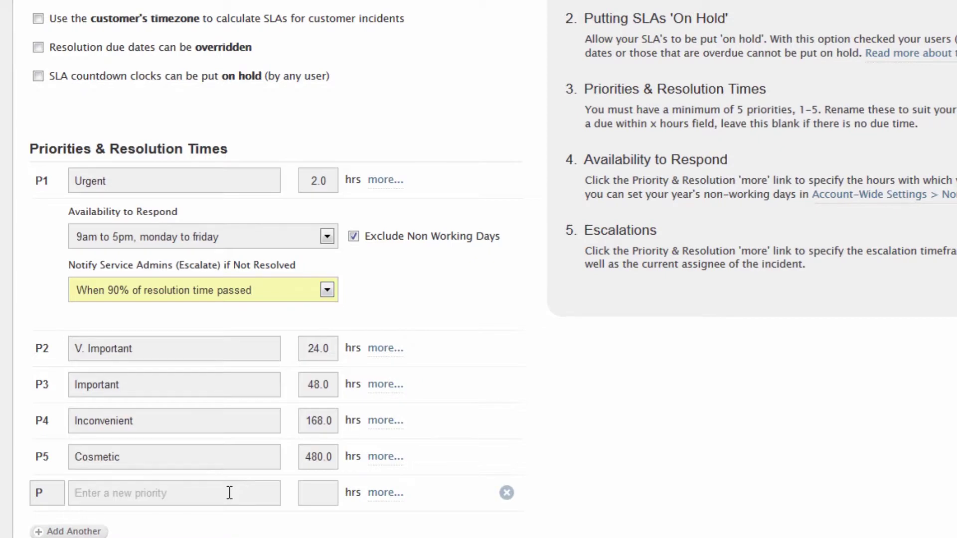
scroll(229, 492, "down", 3)
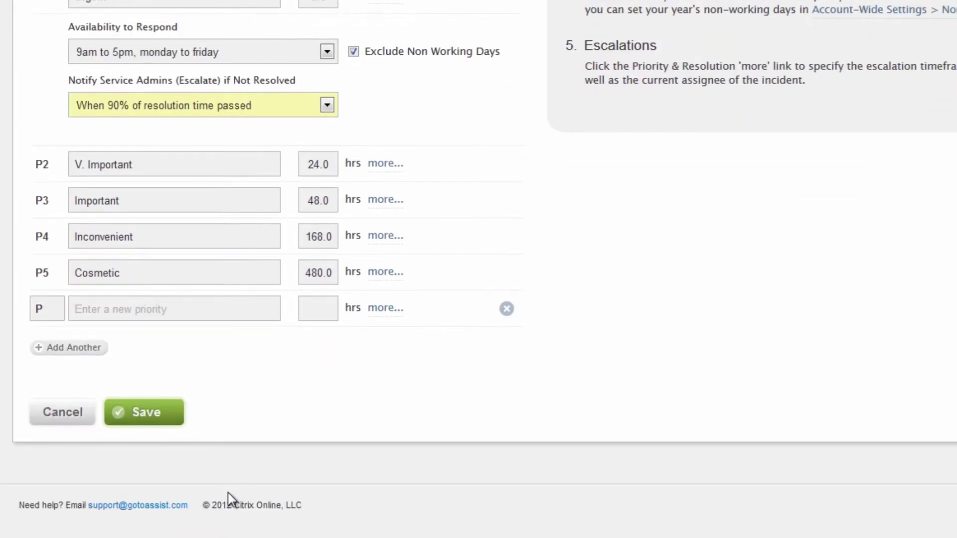
Save the SLA changes, add a Software Fault subtype, and hide Suggestion from the portal.
left_click(143, 414)
mouse_move(114, 110)
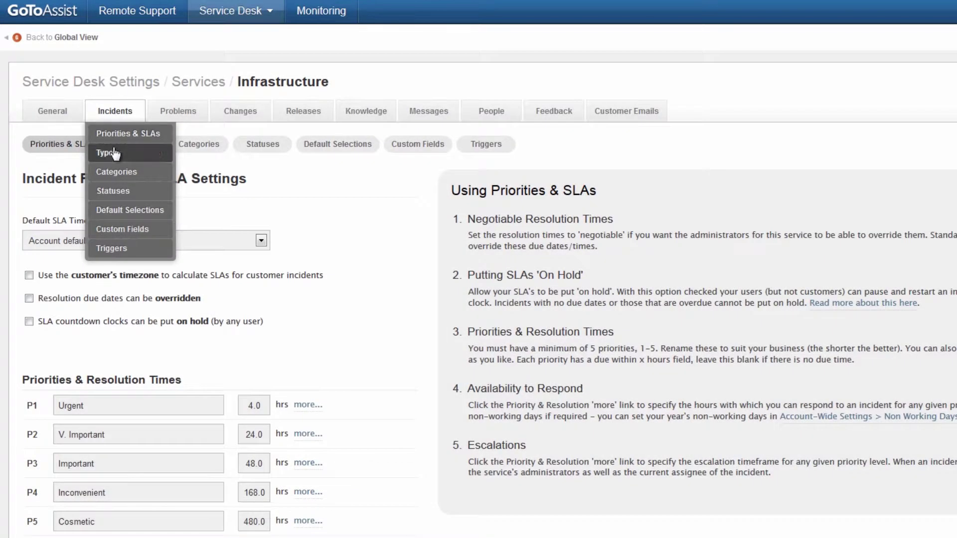
left_click(114, 153)
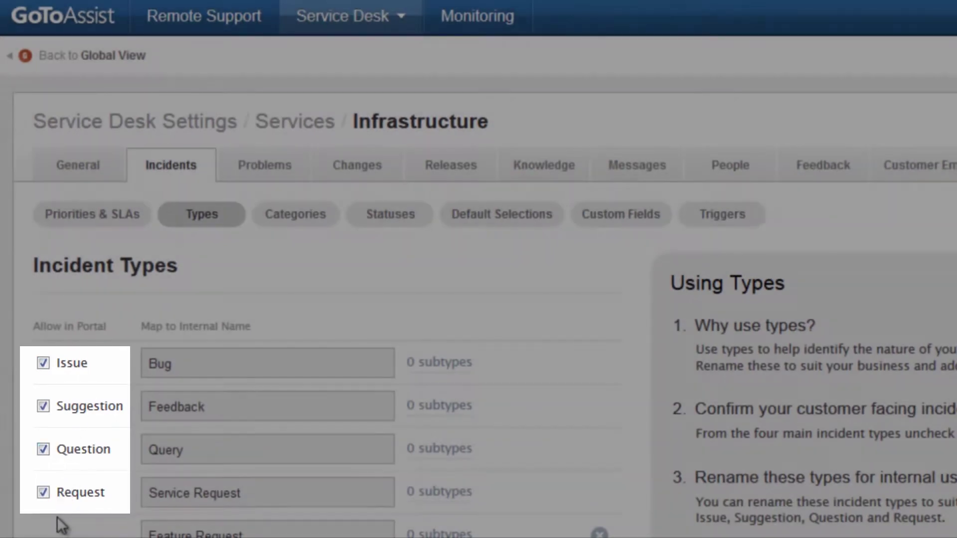
left_click(438, 367)
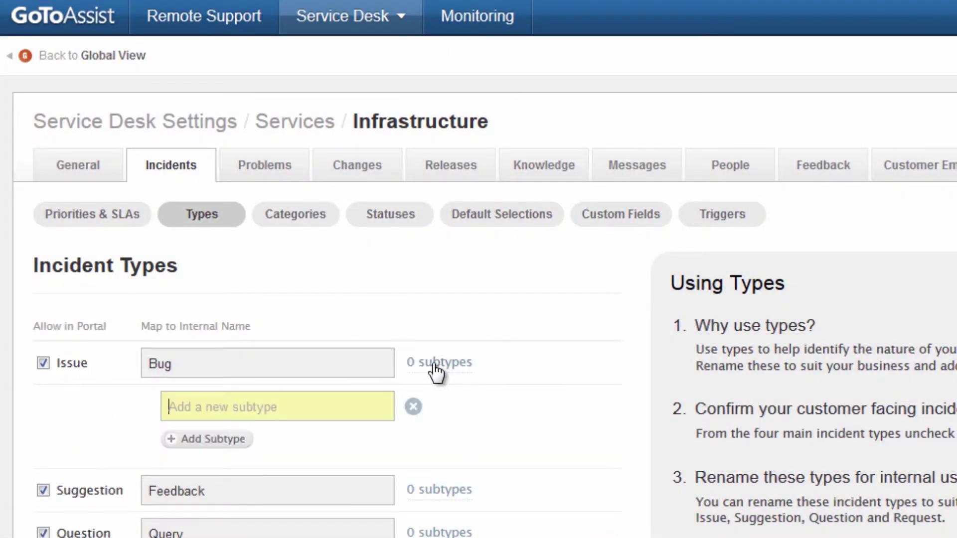
type("Software Fault")
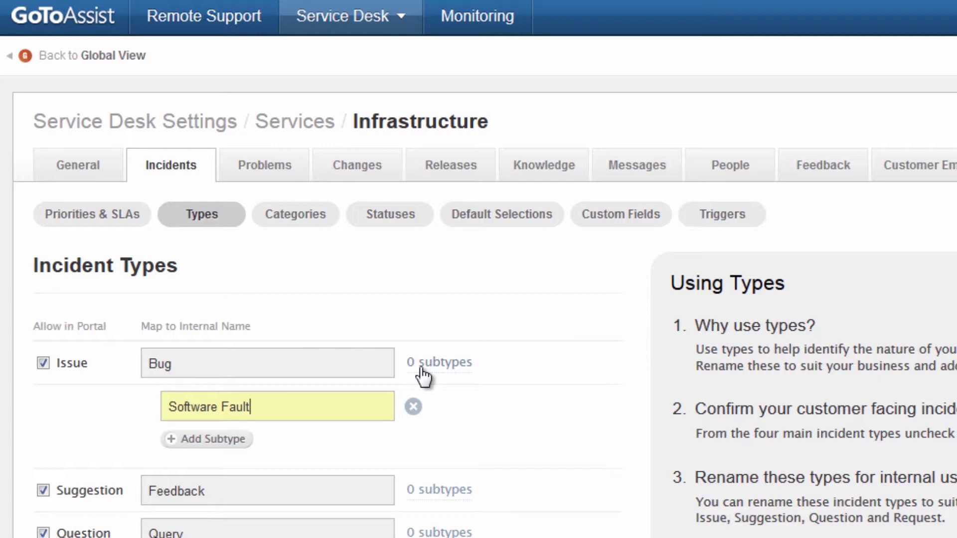
left_click(423, 371)
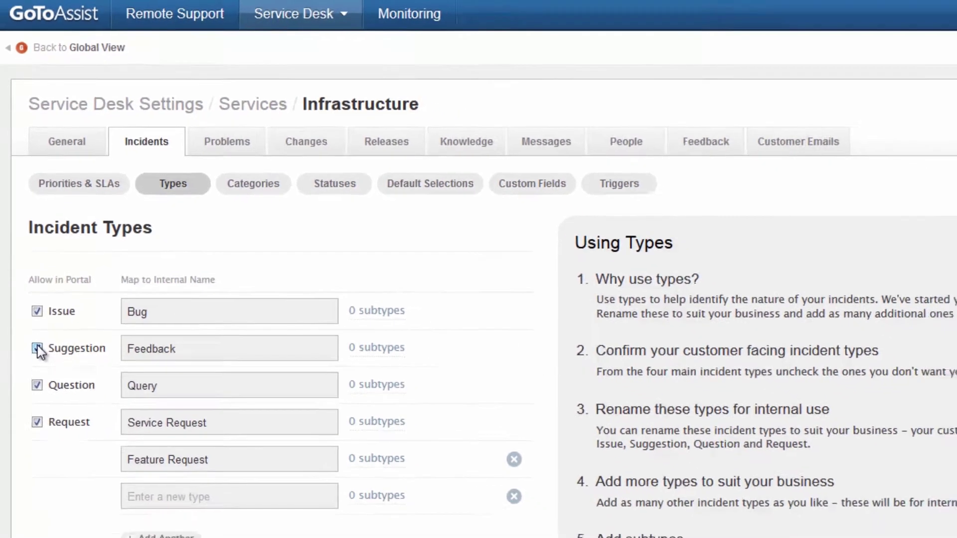
left_click(31, 291)
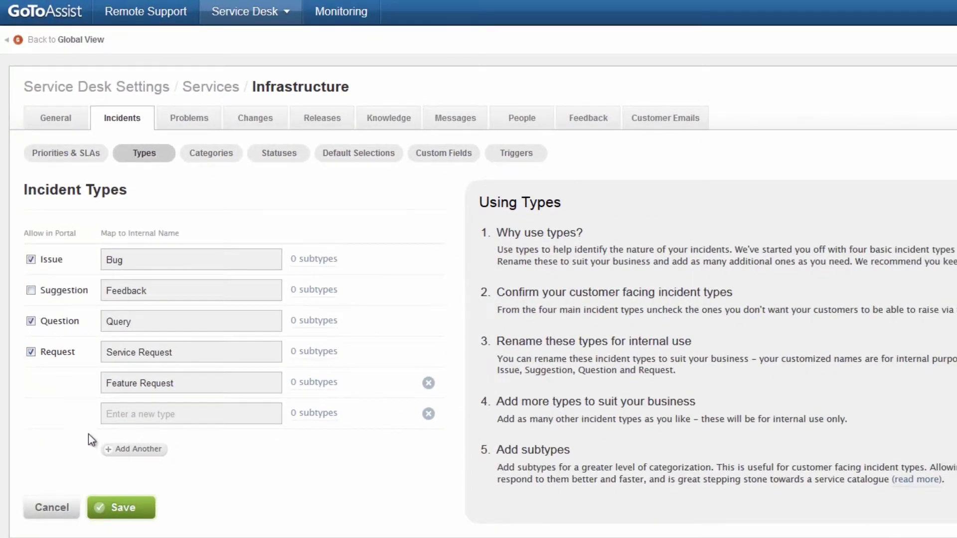
left_click(126, 509)
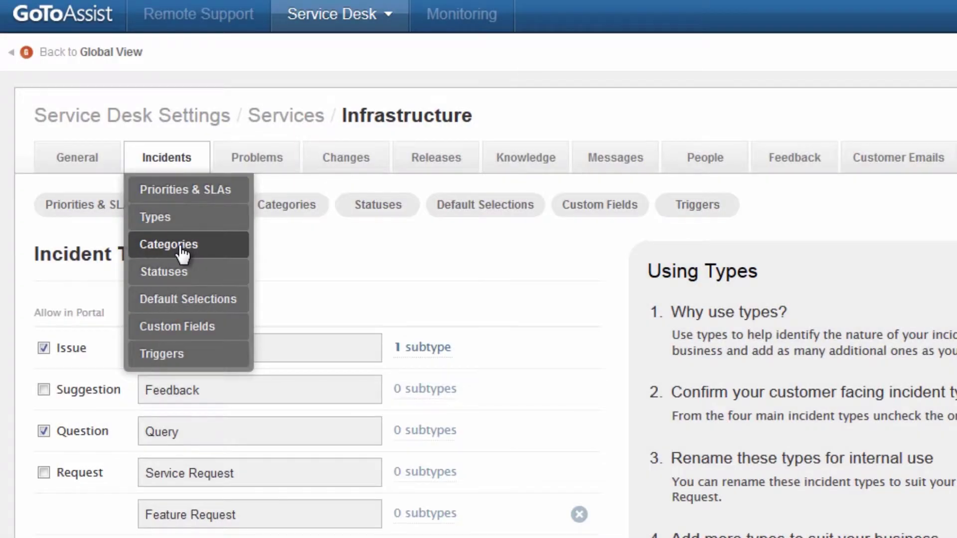
Create the incident categories Knowledge Base and Website.
left_click(183, 252)
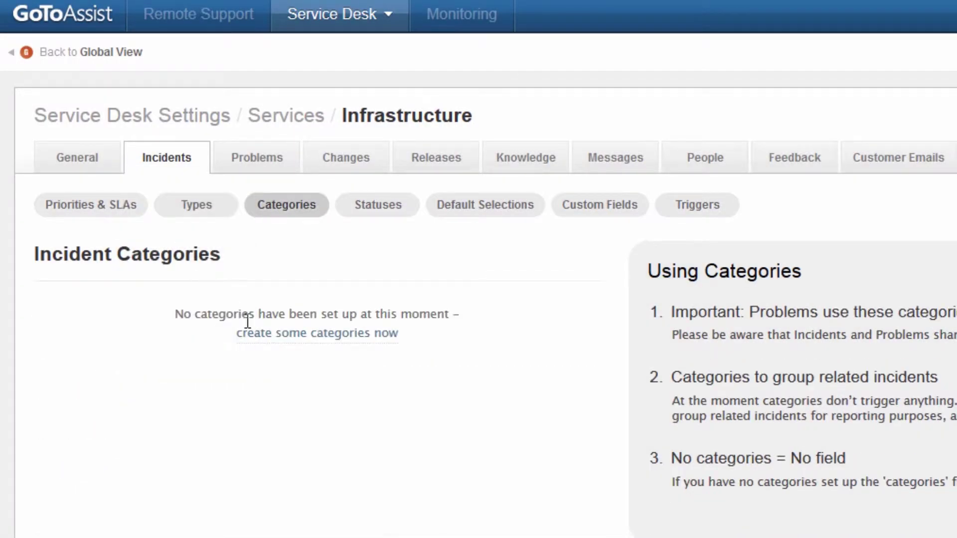
left_click(269, 333)
type("Knowledge Base")
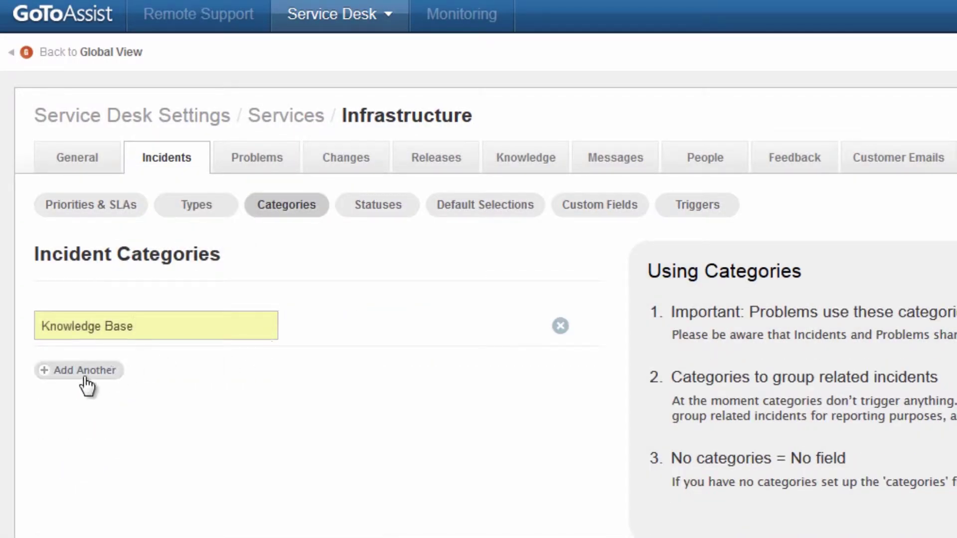
left_click(85, 372)
type("Website")
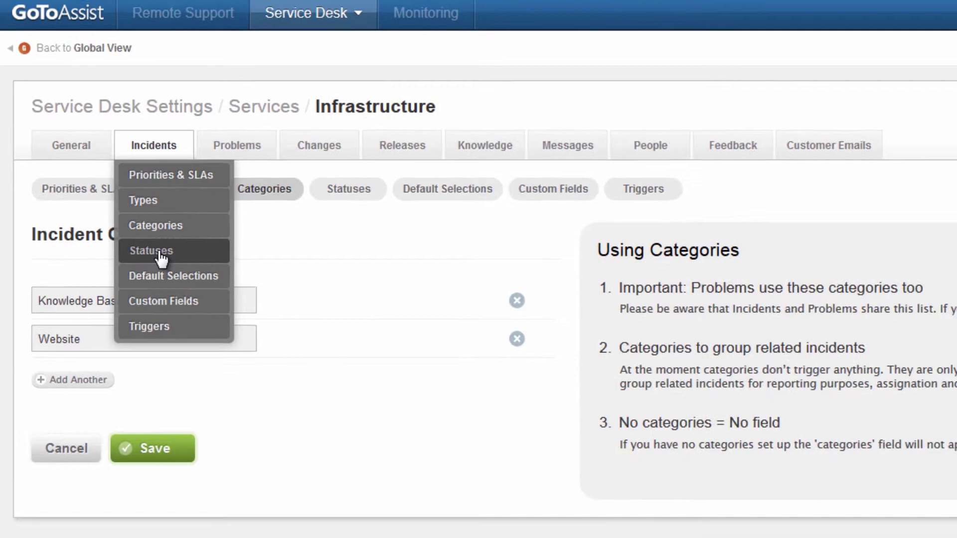
Add the unresolved statuses New, In Progress and With Customer.
left_click(160, 256)
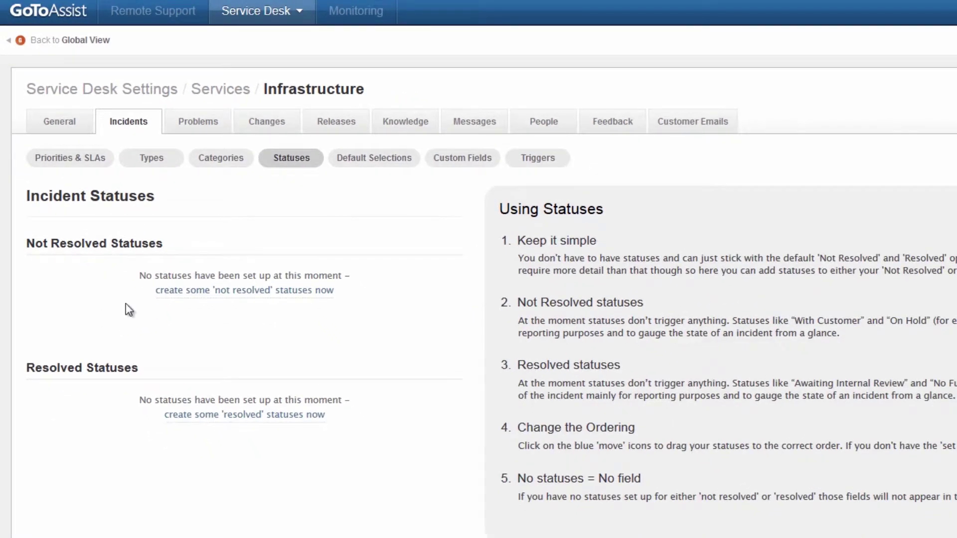
left_click(183, 290)
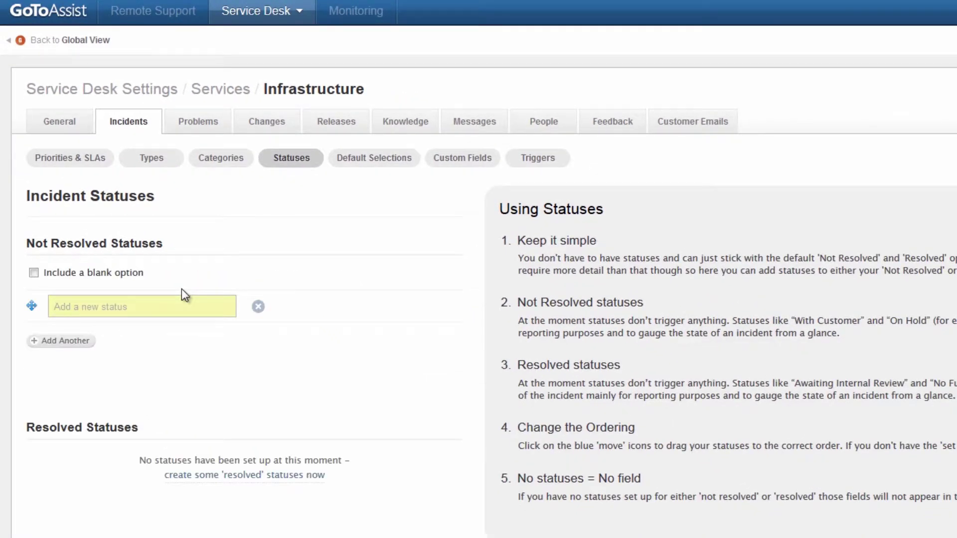
type("New")
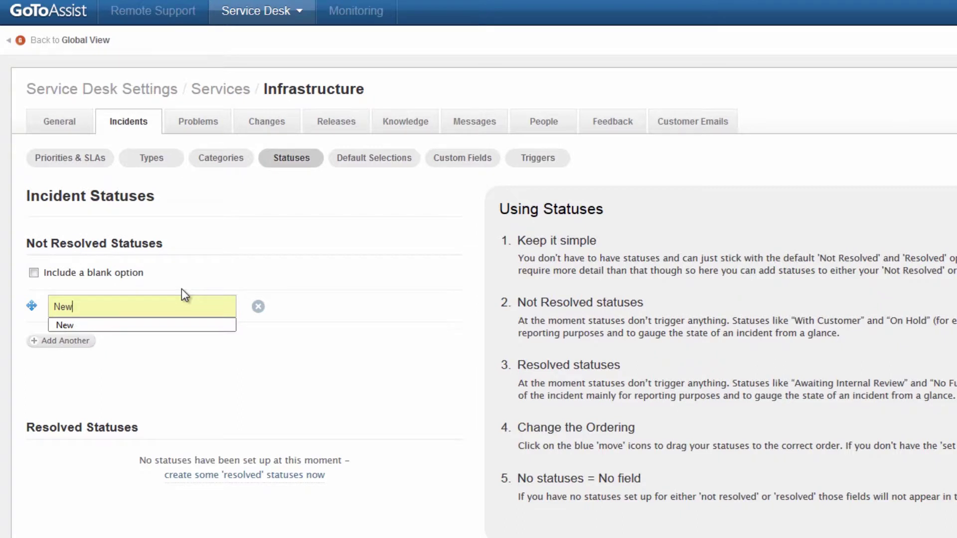
left_click(85, 341)
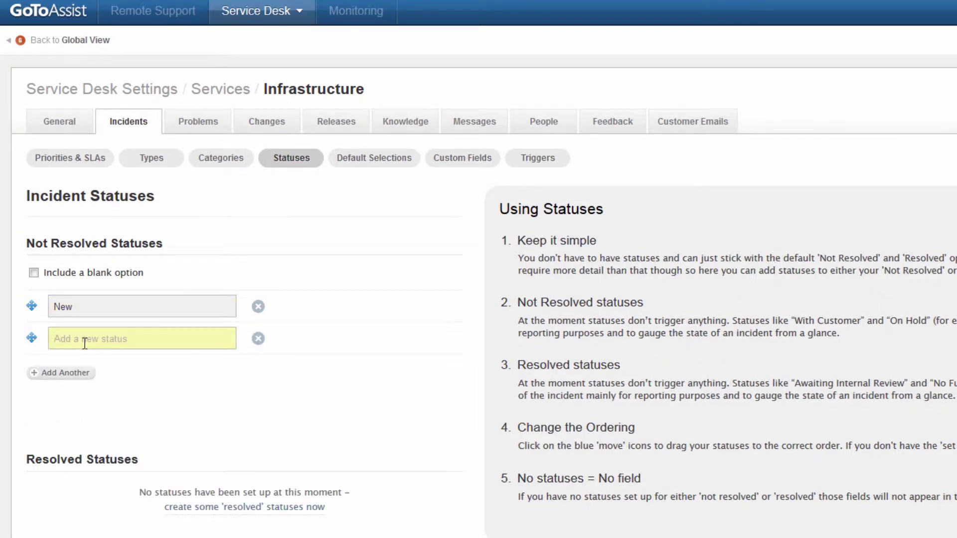
type("In Pro")
type("gress")
key("Return")
type("With Customer")
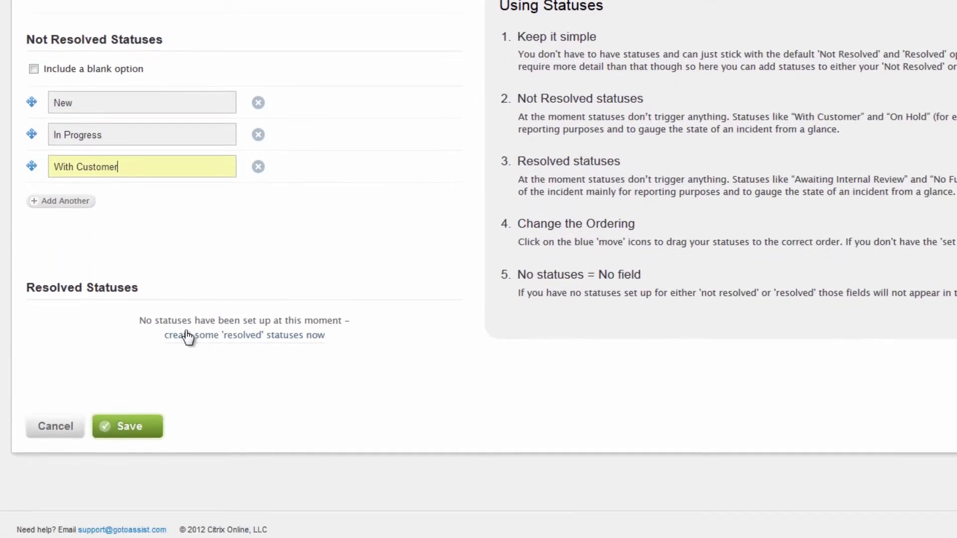
Add resolved statuses Pending Knowledge Article, Released and Tested, No Further Action Required.
left_click(195, 334)
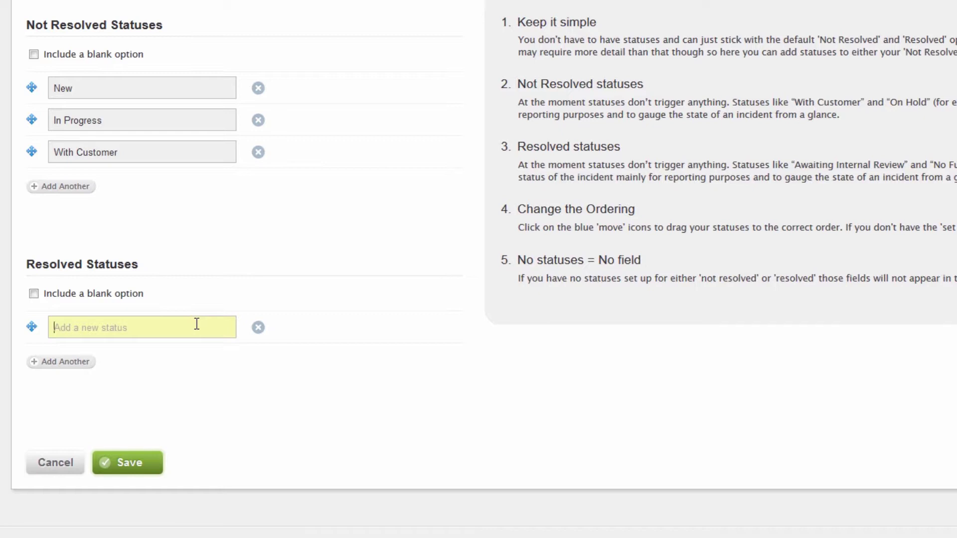
type("Pending Knowledge Article")
key("Return")
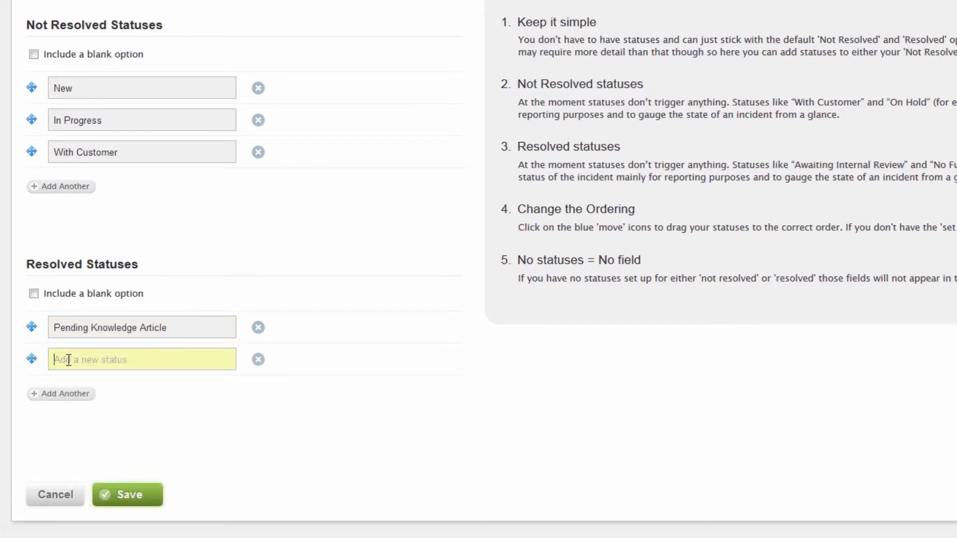
type("Released a")
type("nd Tested")
left_click(69, 396)
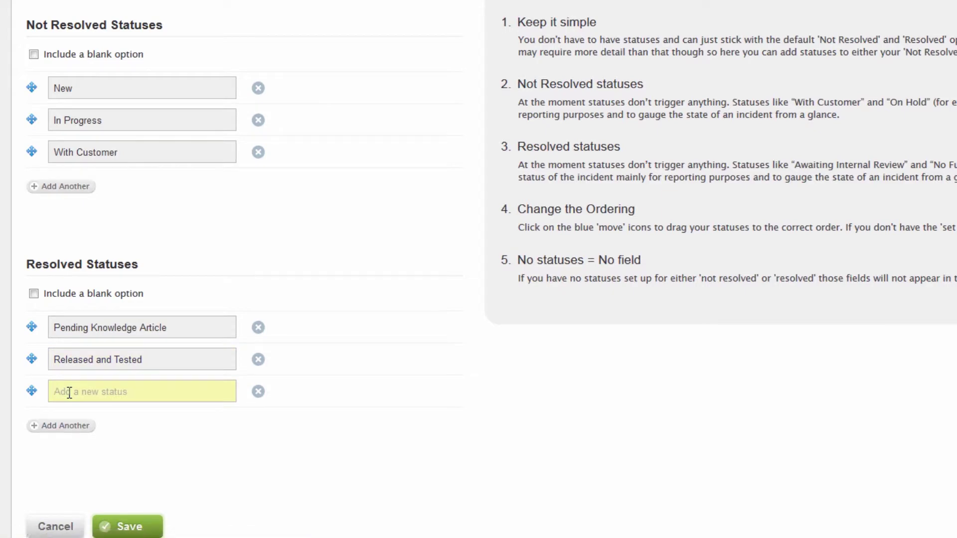
type("No Further Action Required")
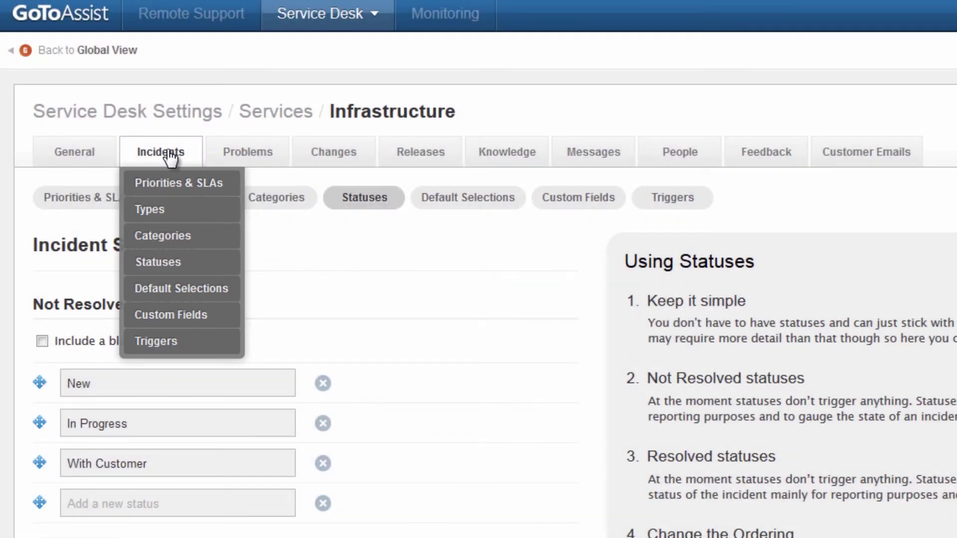
Set the same technician as default owner and default assignee for Infrastructure incidents.
left_click(202, 291)
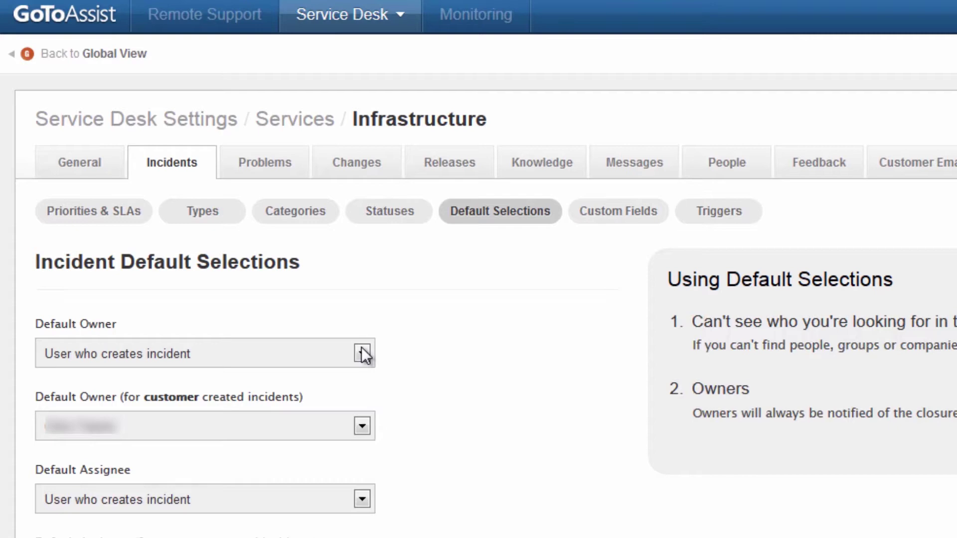
left_click(361, 353)
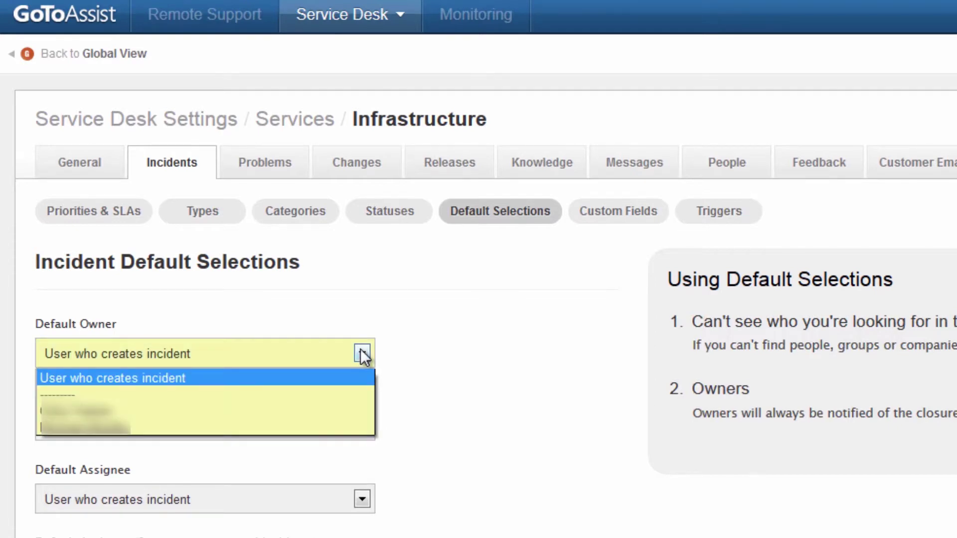
left_click(315, 423)
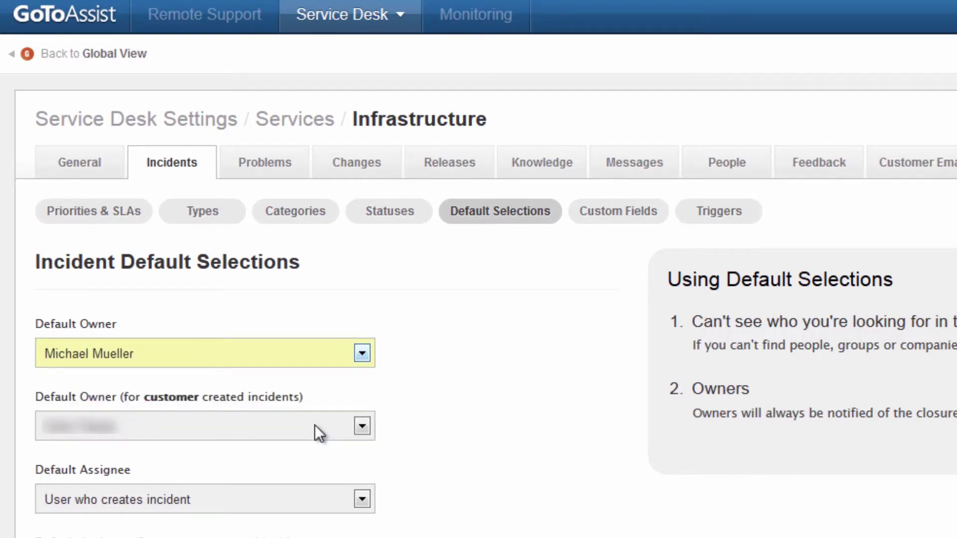
left_click(362, 498)
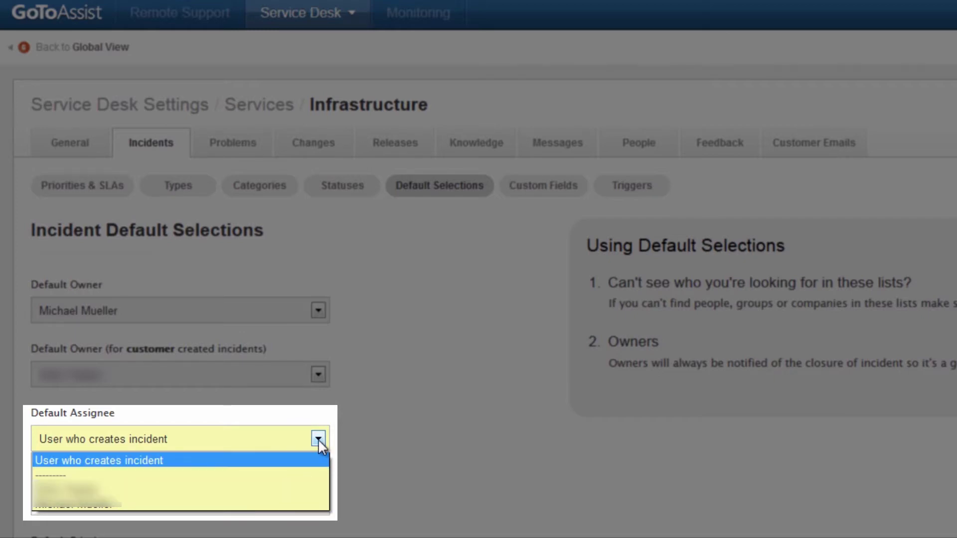
left_click(280, 503)
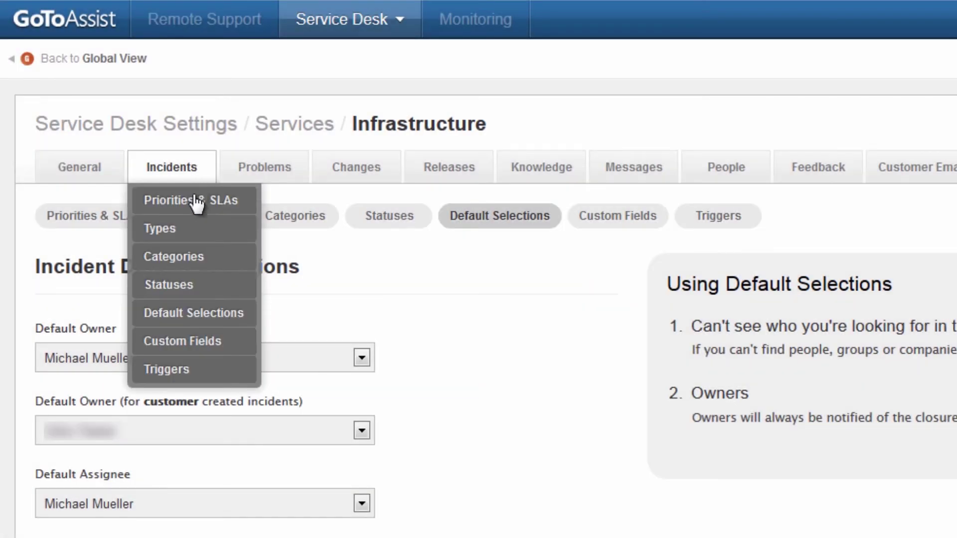
Create and save a Date and Time custom field titled 'Follow up at'.
left_click(200, 341)
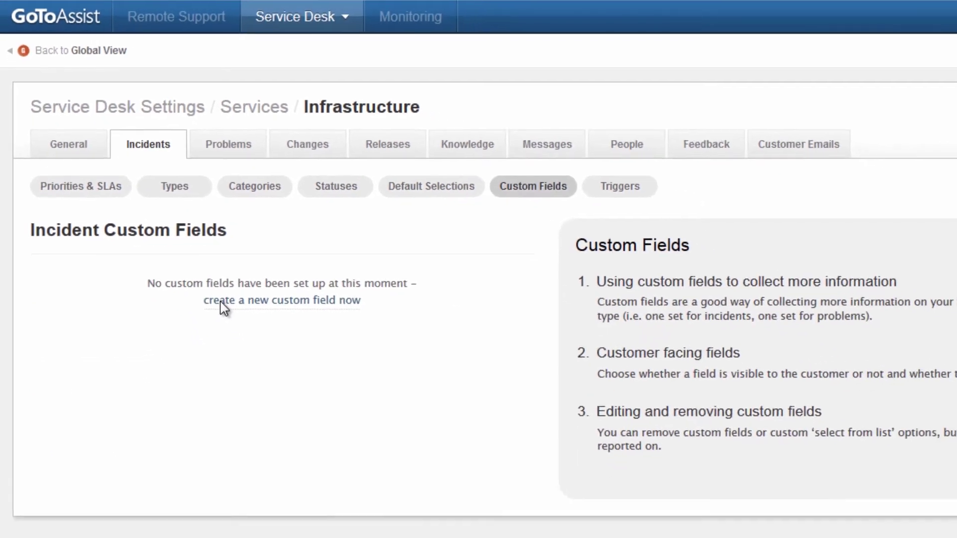
left_click(220, 301)
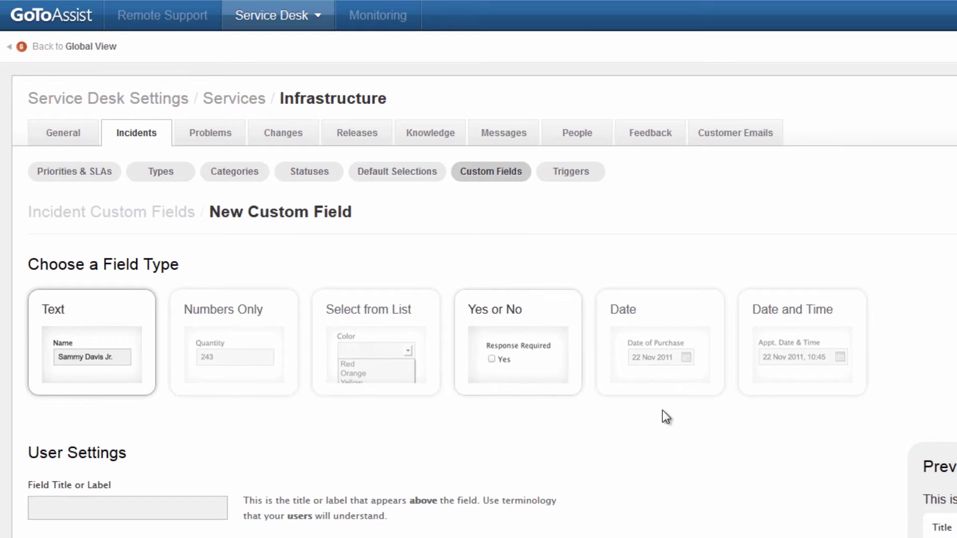
left_click(790, 330)
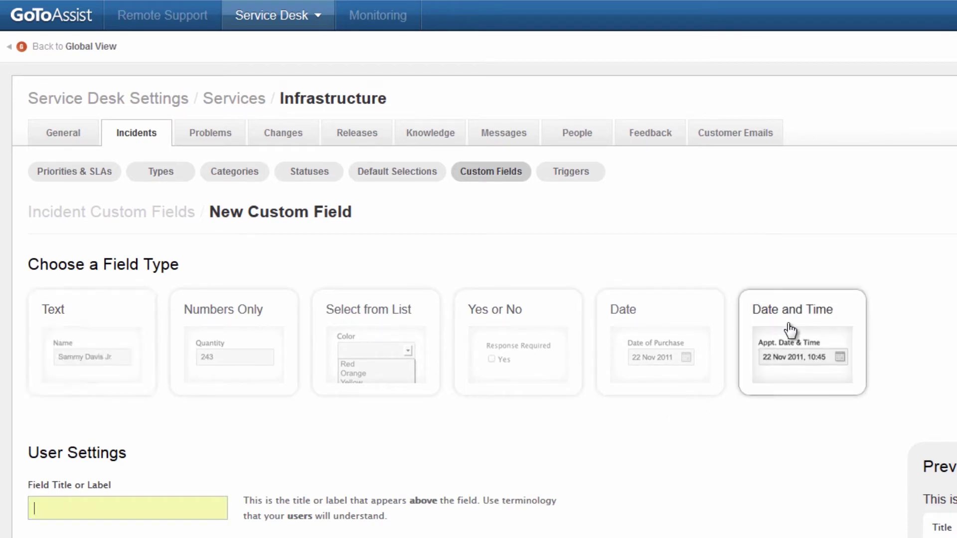
type("Follo")
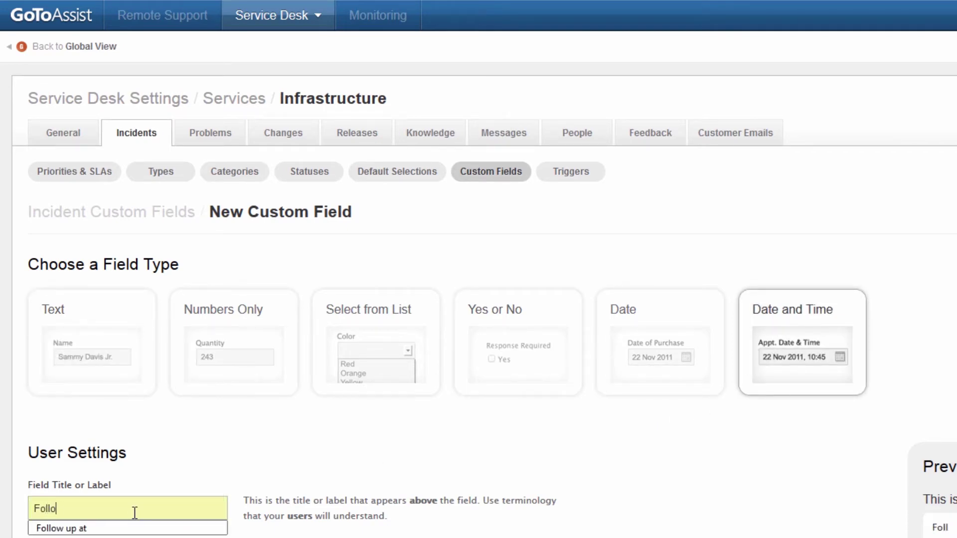
type("w up at")
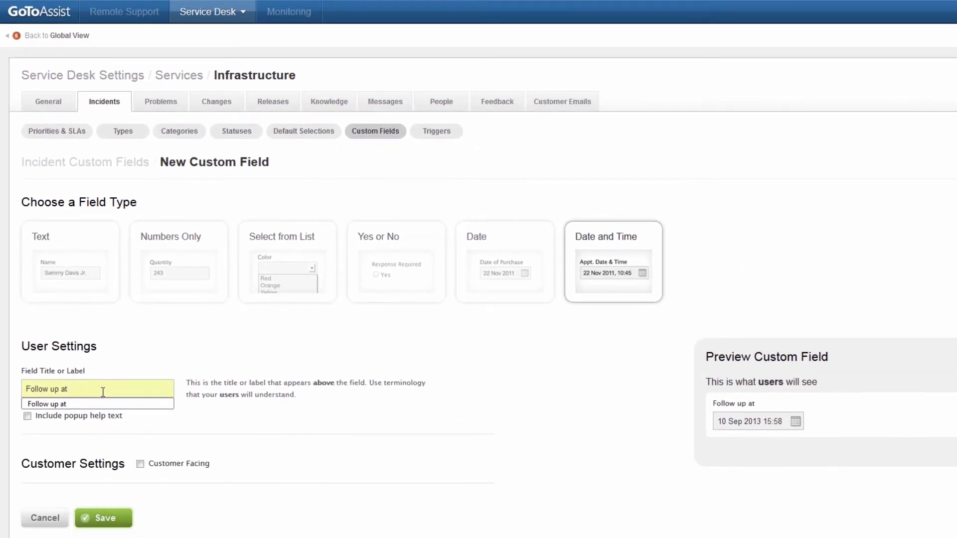
left_click(102, 536)
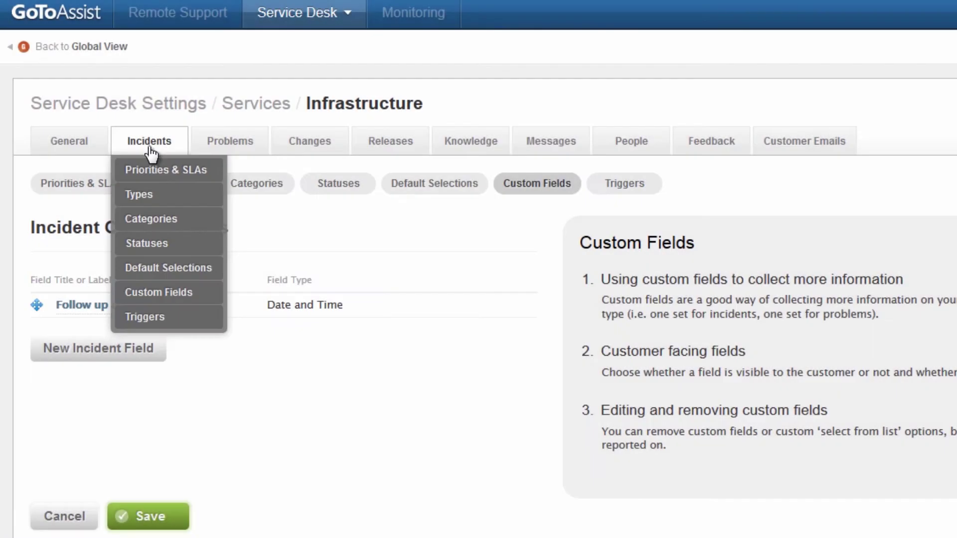
Start a new trigger named Bug Trigger with the rule Incident Type is Bug.
left_click(164, 322)
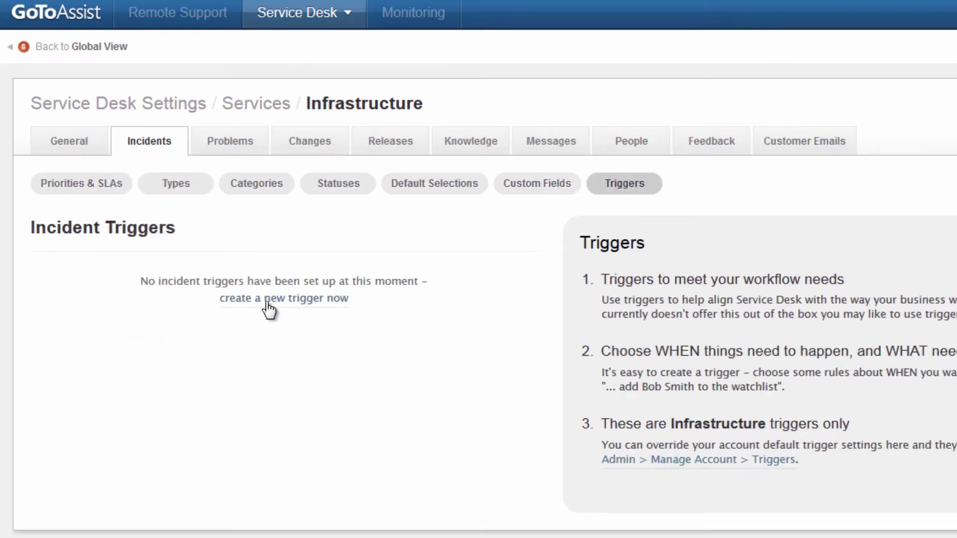
left_click(266, 300)
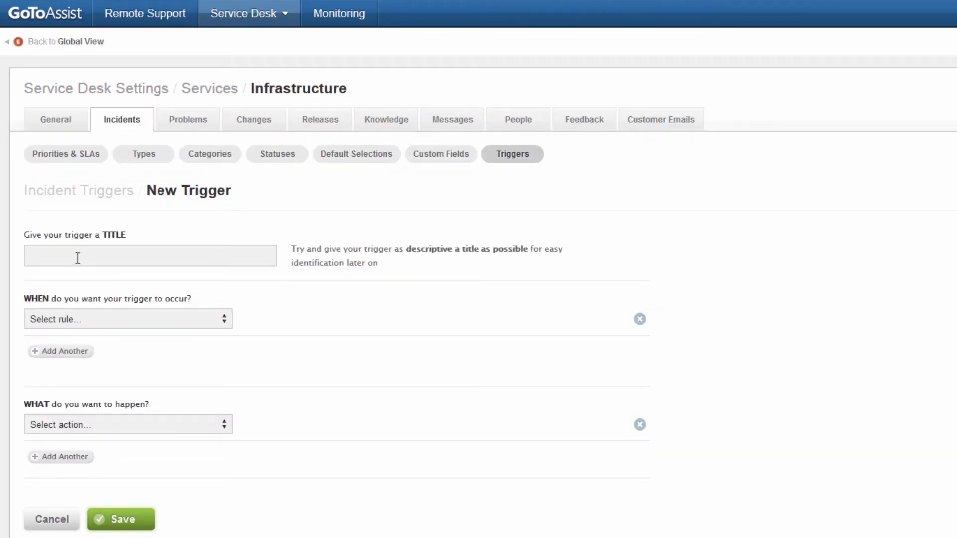
type("ke Tri")
type("gger")
left_click(225, 329)
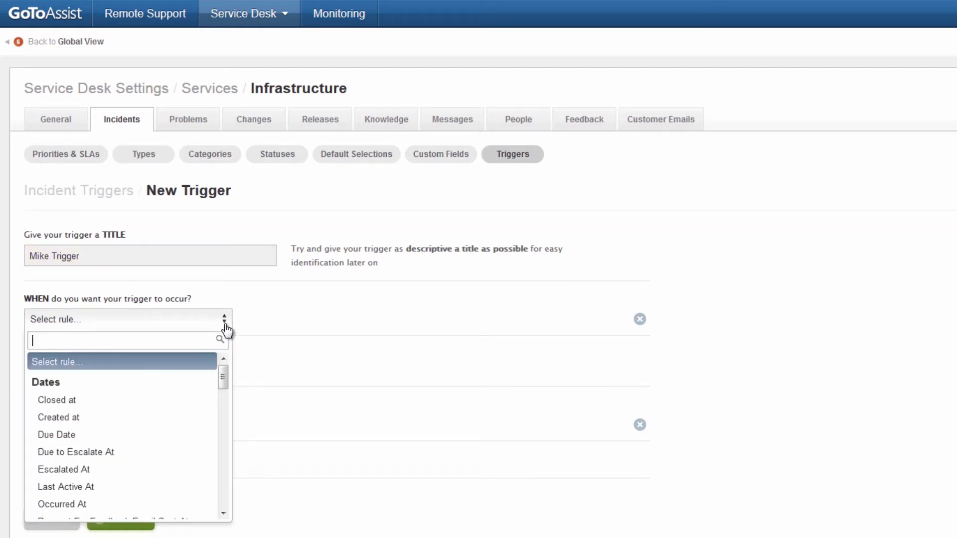
scroll(175, 451, "down", 3)
scroll(174, 451, "down", 2)
left_click(173, 451)
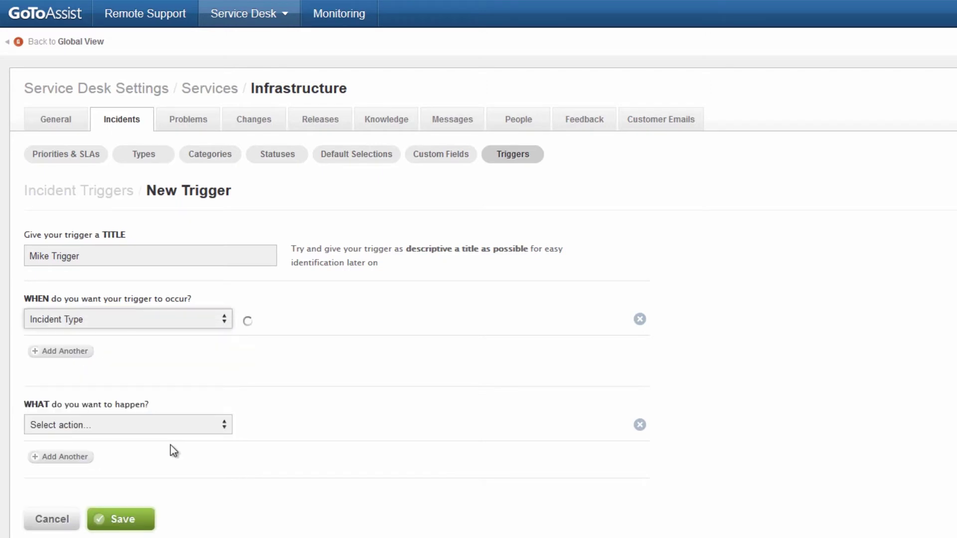
left_click(345, 323)
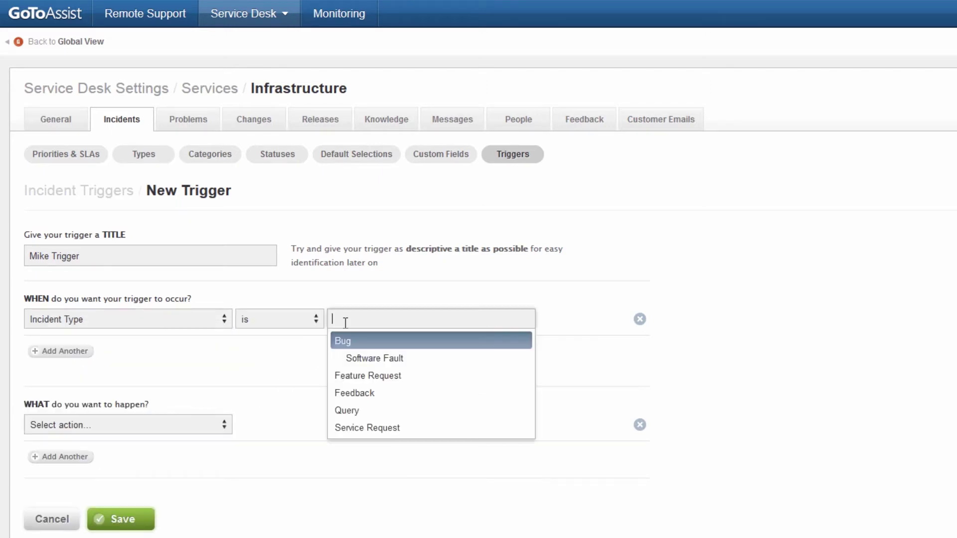
left_click(363, 341)
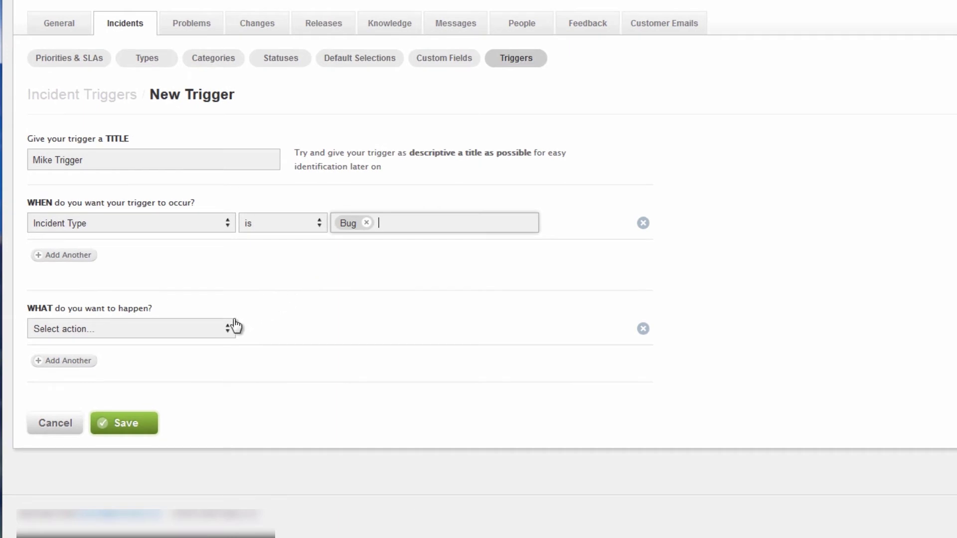
Make the trigger's action set the incident owner.
left_click(227, 331)
scroll(205, 407, "down", 3)
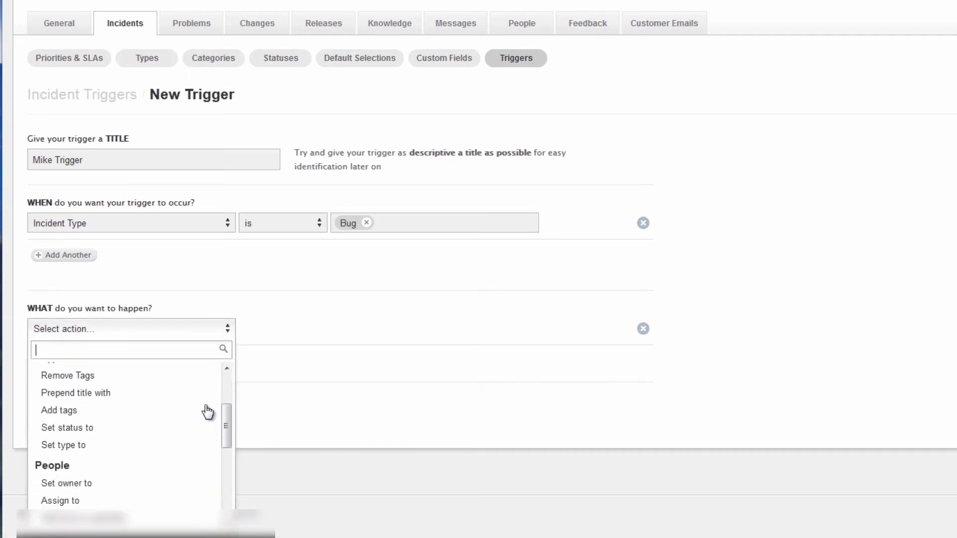
scroll(207, 412, "down", 2)
left_click(156, 446)
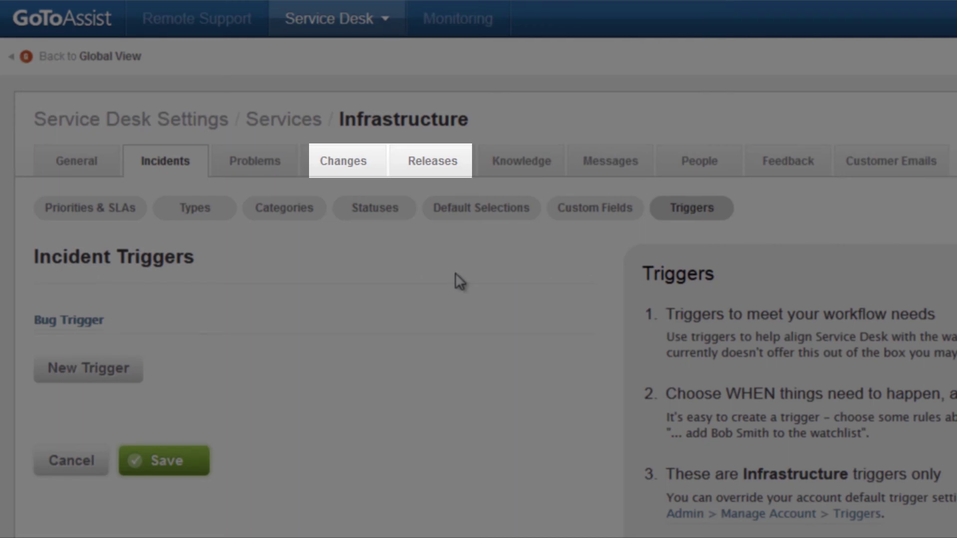
mouse_move(343, 160)
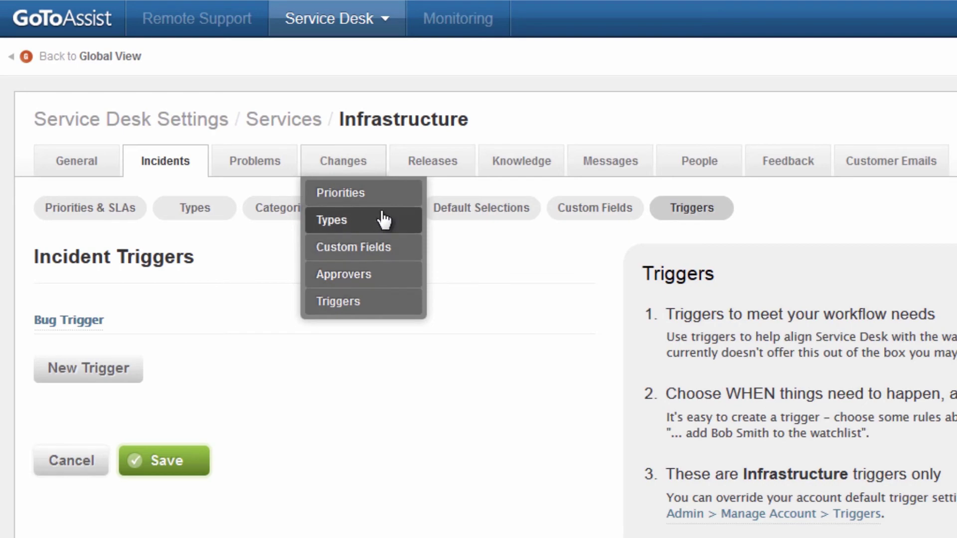
mouse_move(432, 161)
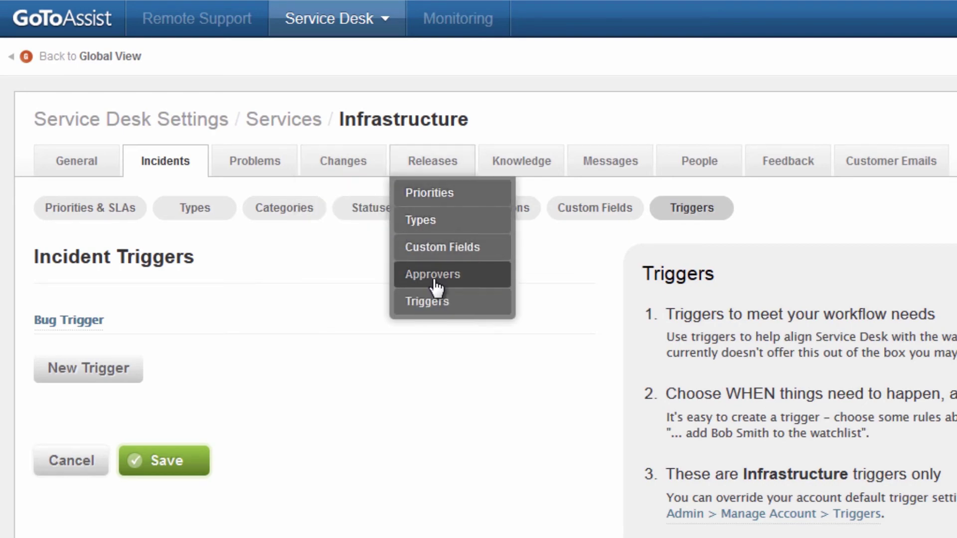
Set Ops Approvers to any member, Tech Approvers to all members, and require all individuals.
left_click(433, 275)
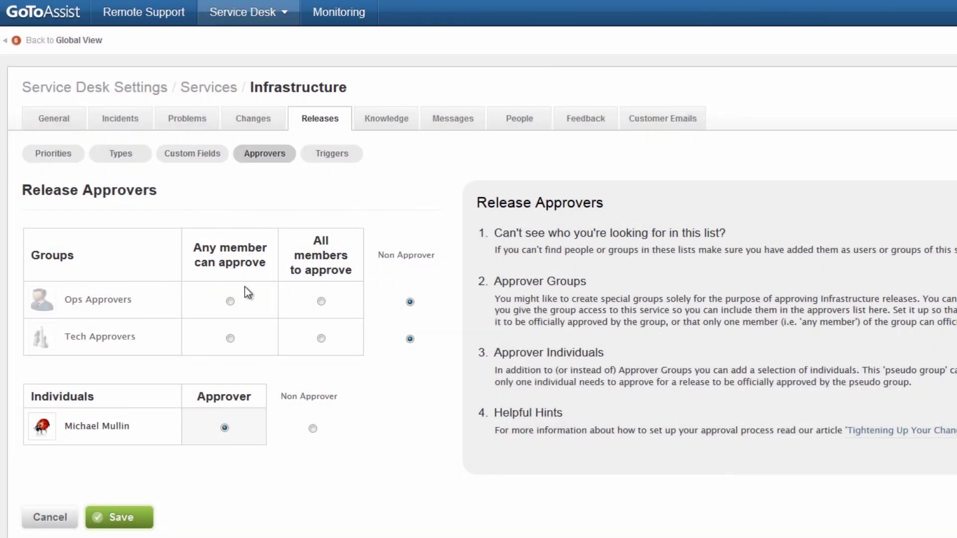
left_click(230, 302)
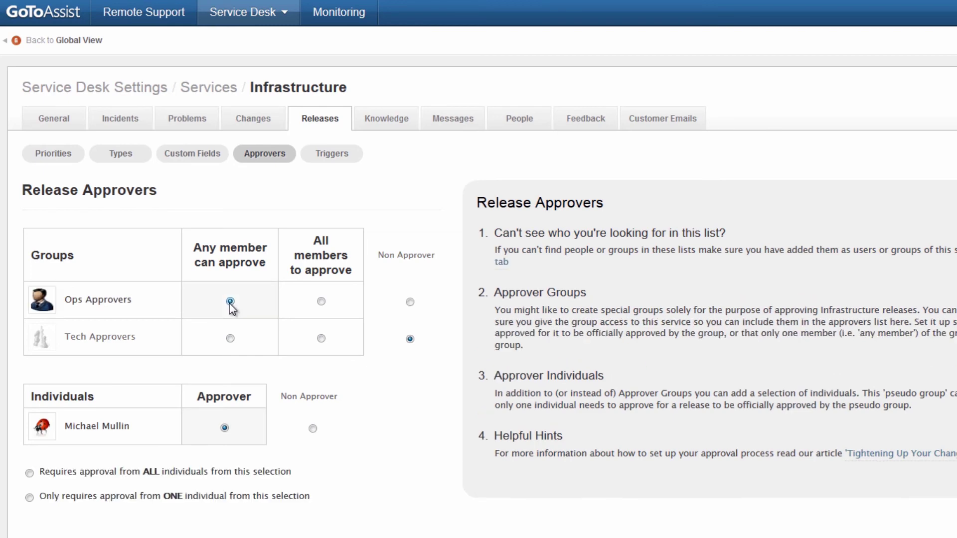
left_click(321, 339)
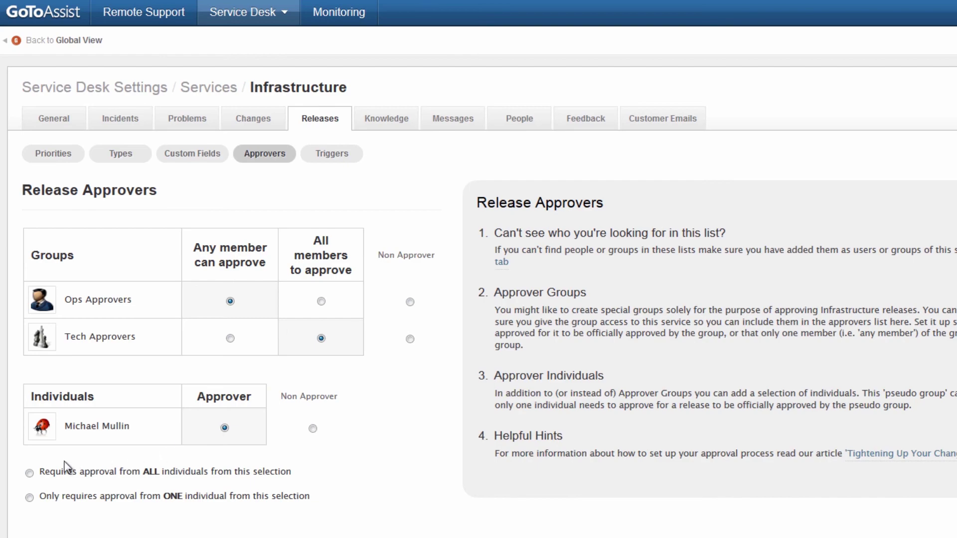
left_click(29, 474)
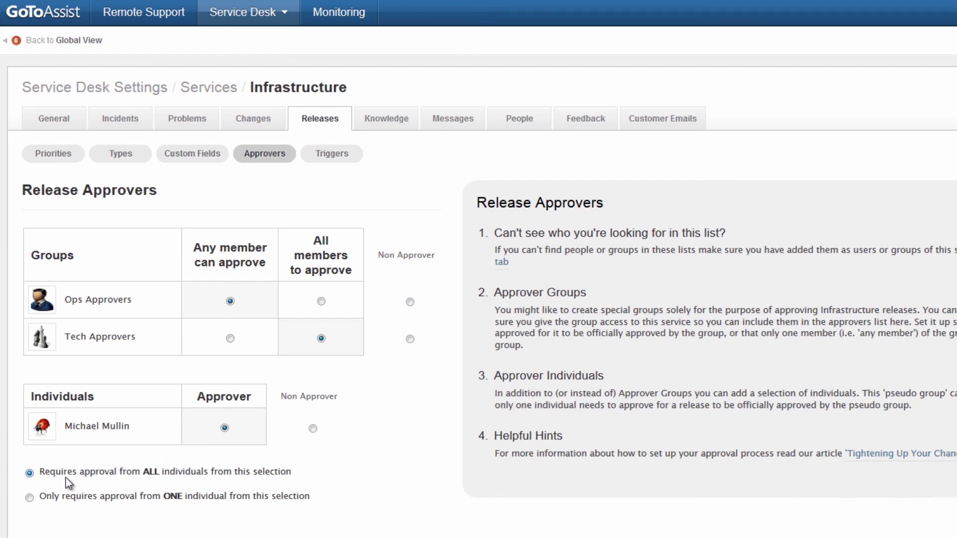